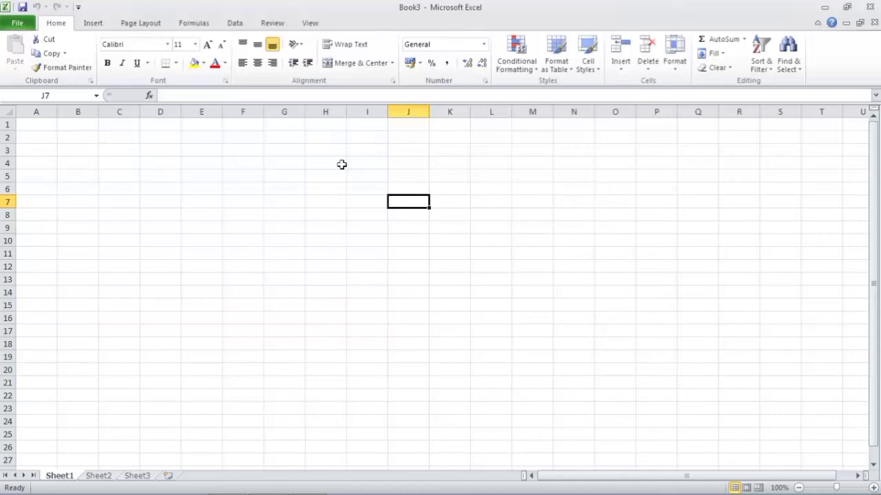
Step: Select various cells, row 4 and column B around the empty sheet, ending on C3
left_click(615, 382)
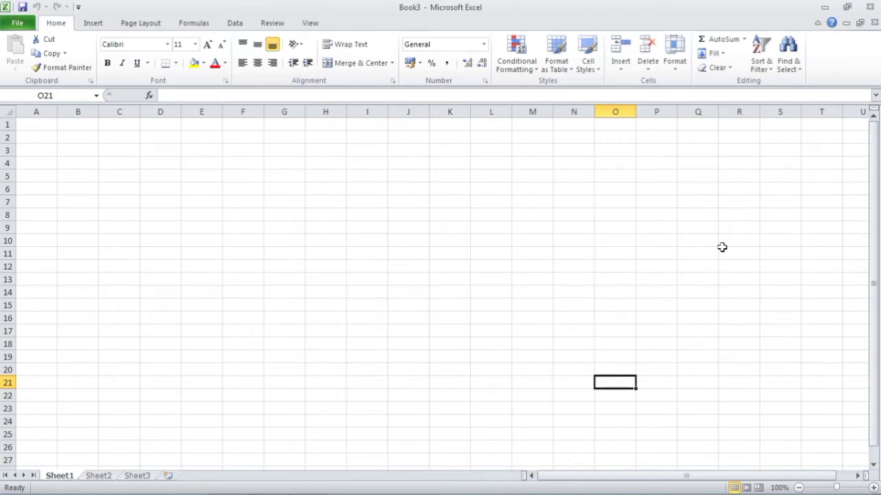
left_click(177, 214)
left_click(136, 167)
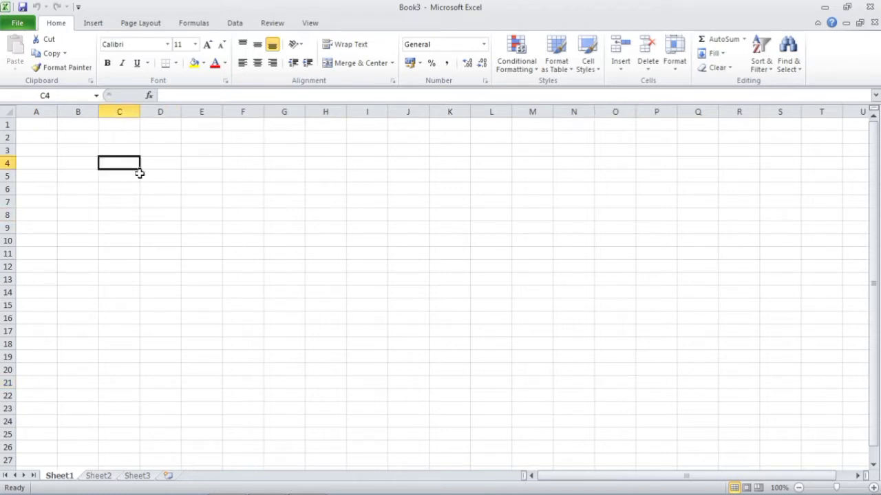
key("Right")
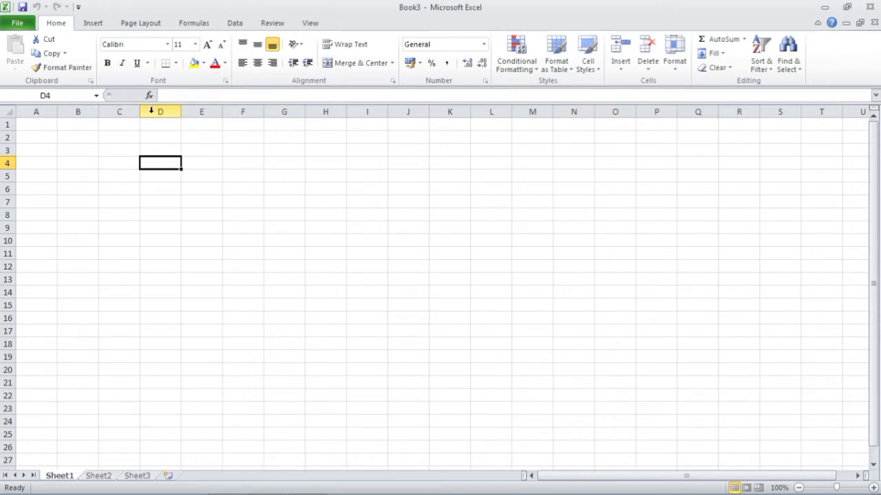
left_click(5, 163)
left_click(74, 111)
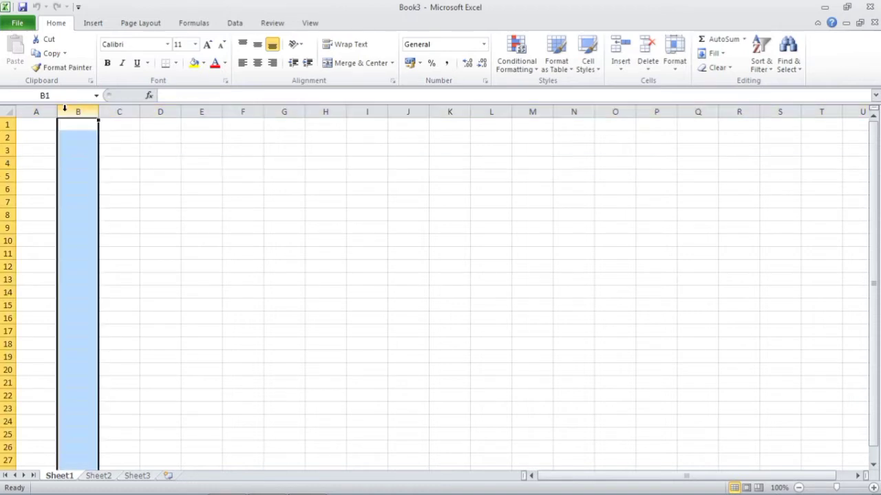
left_click(103, 130)
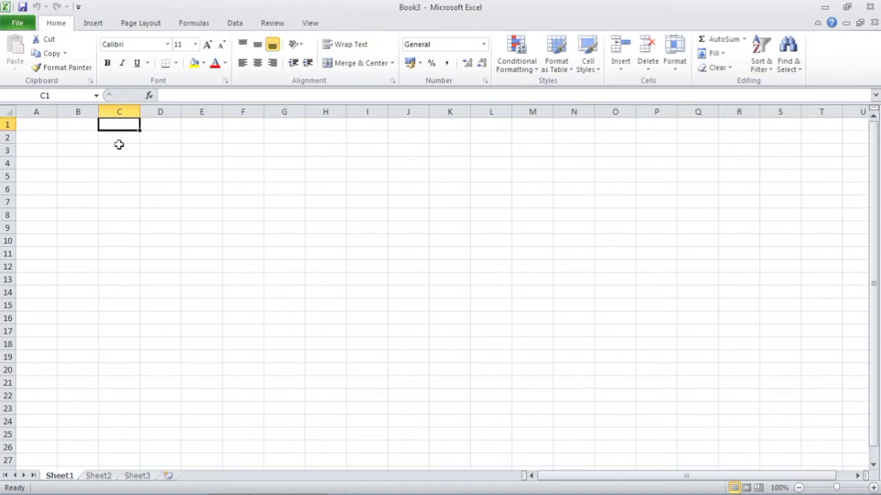
left_click(120, 150)
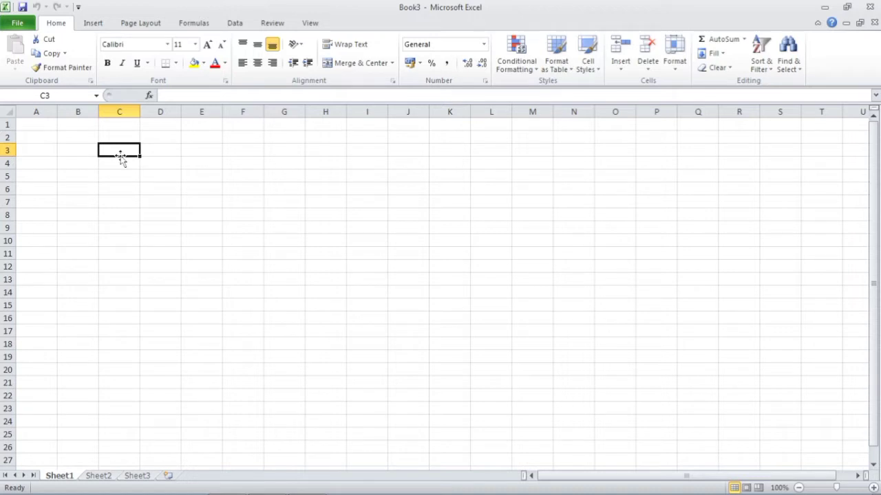
Step: Enlarge row 3 and column C, then restore them to 22.50 height and 8.43 width
left_click_drag(8, 156, 33, 321)
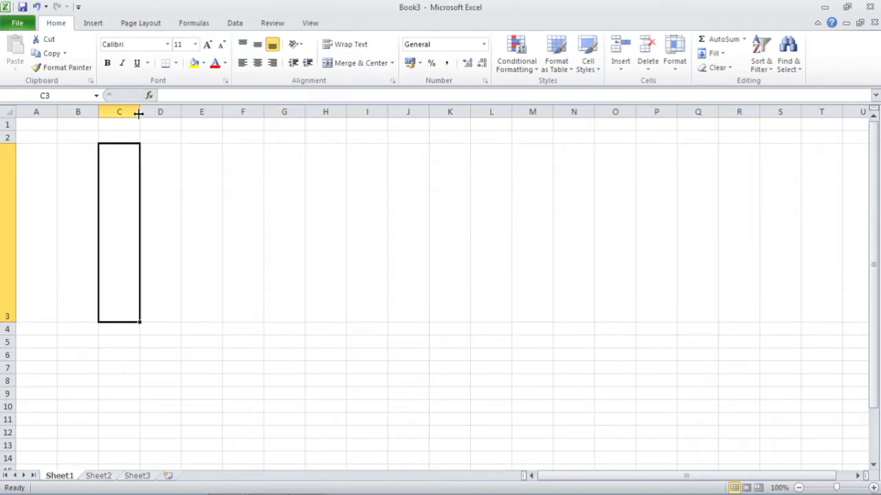
left_click_drag(138, 113, 417, 117)
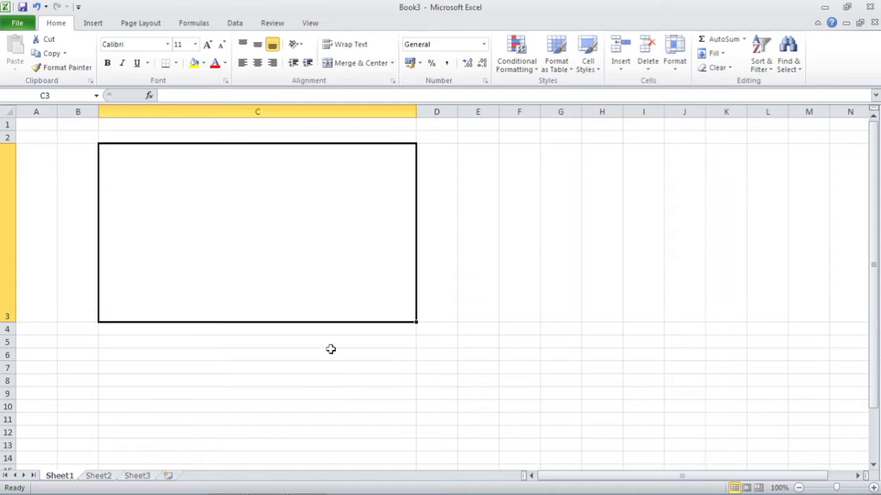
left_click_drag(10, 320, 11, 158)
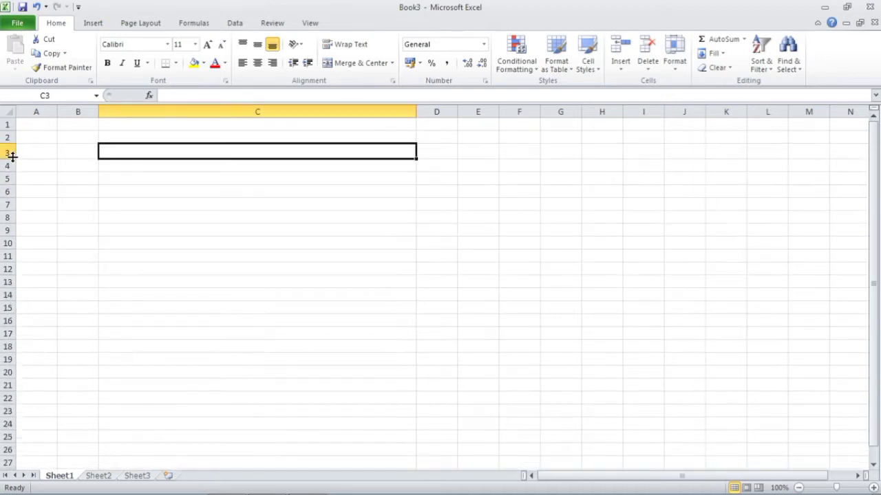
left_click_drag(416, 111, 141, 135)
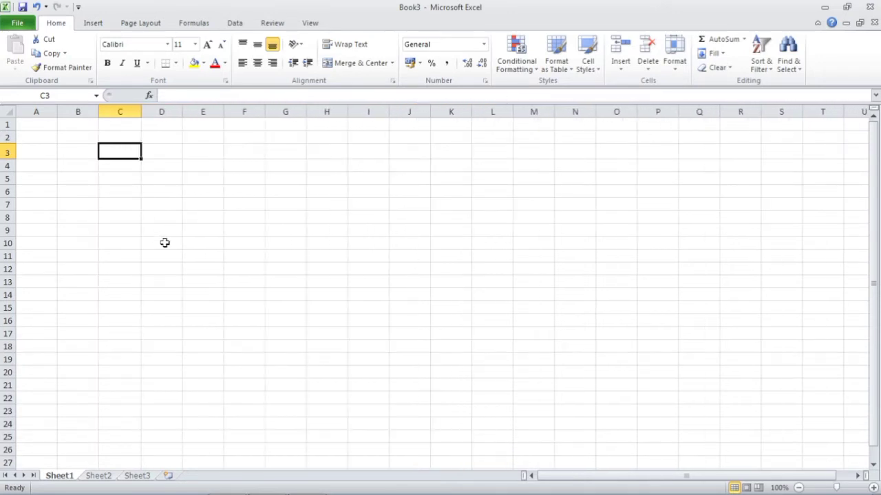
left_click(167, 229)
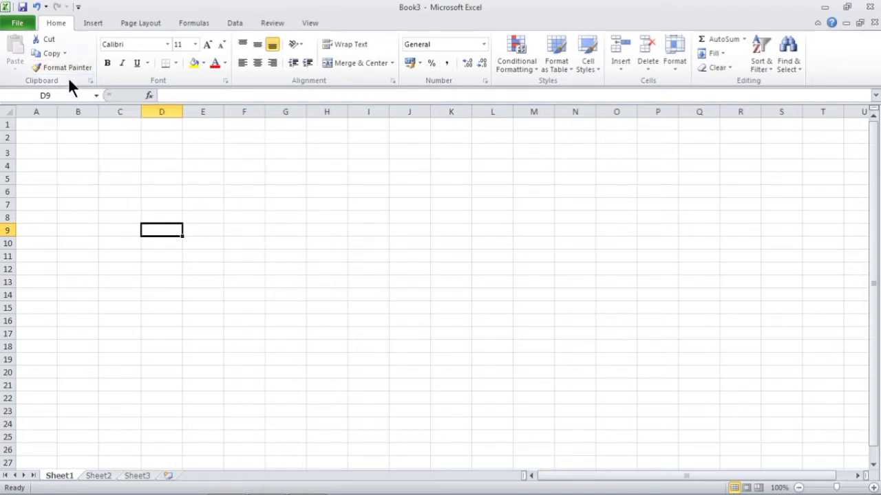
Step: Give cell D7 a Thick Box Border
left_click(176, 63)
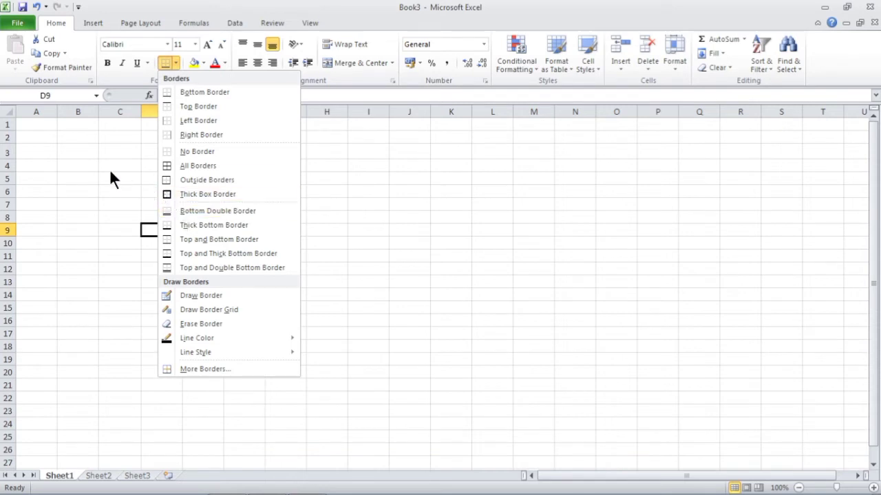
left_click(131, 184)
left_click(151, 201)
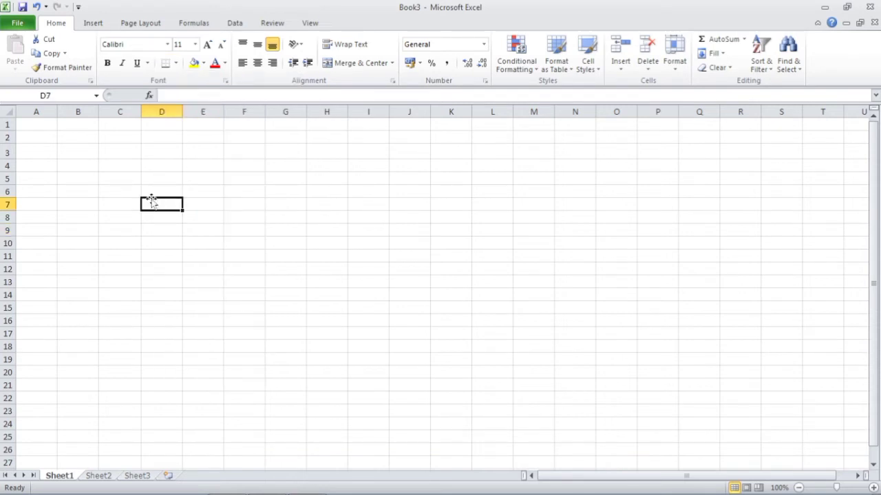
left_click(175, 63)
left_click(189, 193)
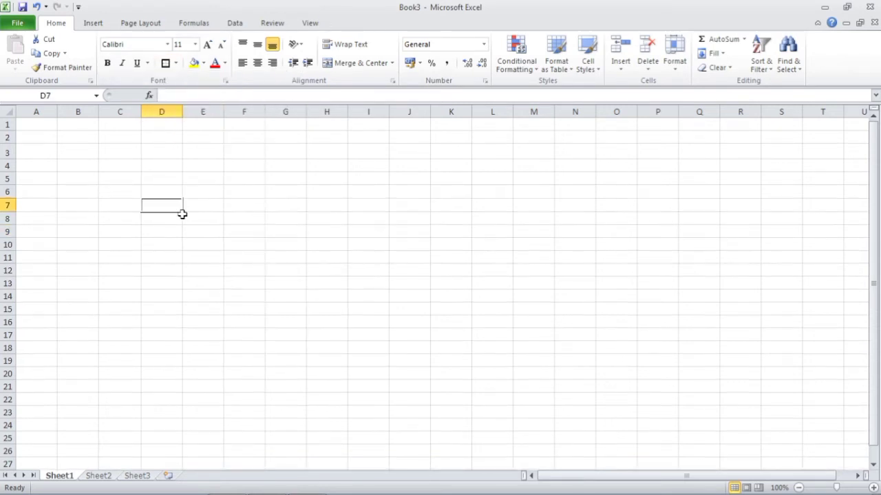
Step: Add a bottom border to C11 and a left border to C14
left_click(122, 179)
left_click(120, 257)
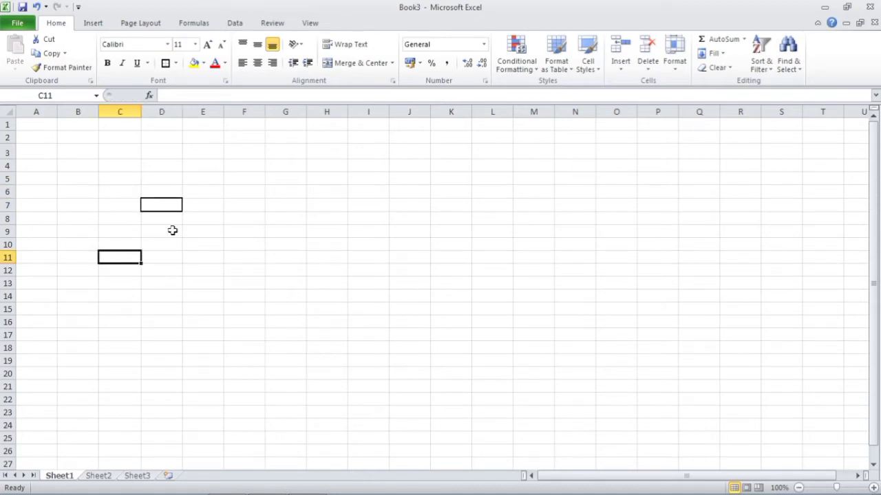
left_click(176, 63)
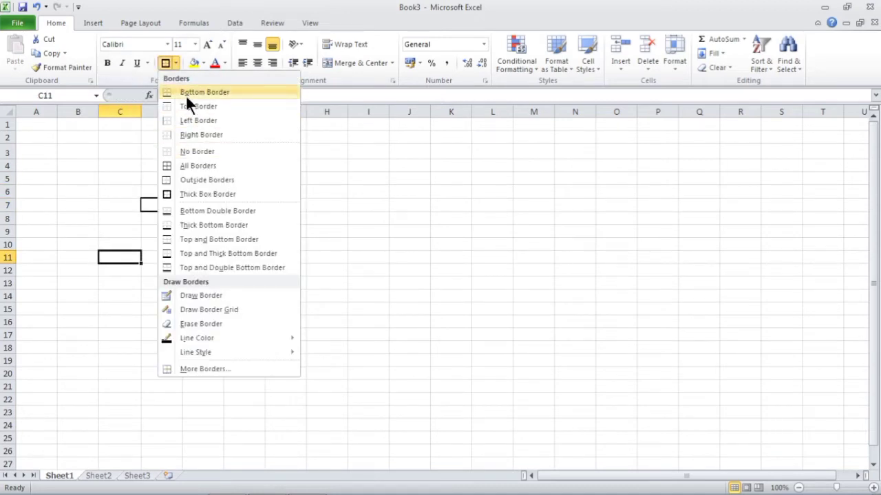
left_click(186, 93)
left_click(133, 296)
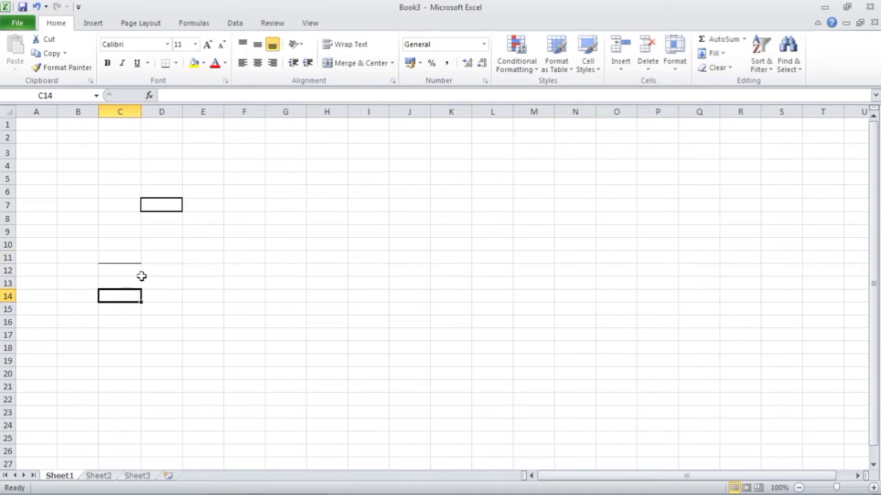
left_click(175, 64)
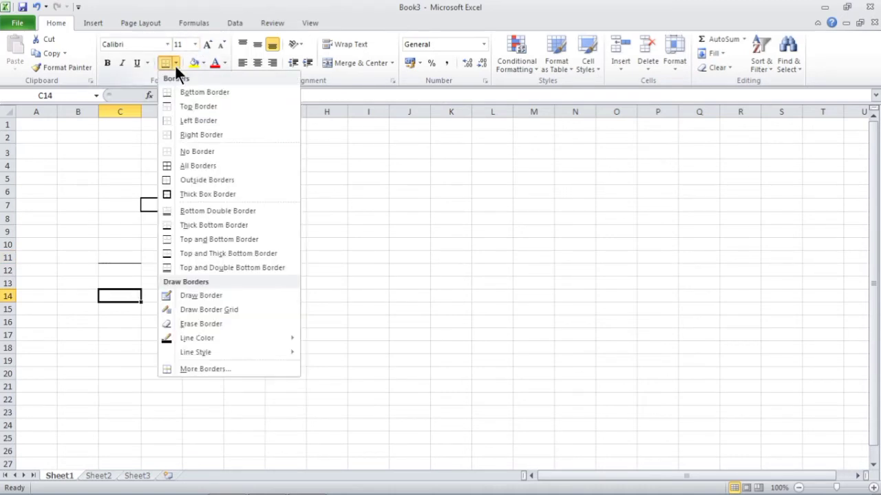
left_click(203, 121)
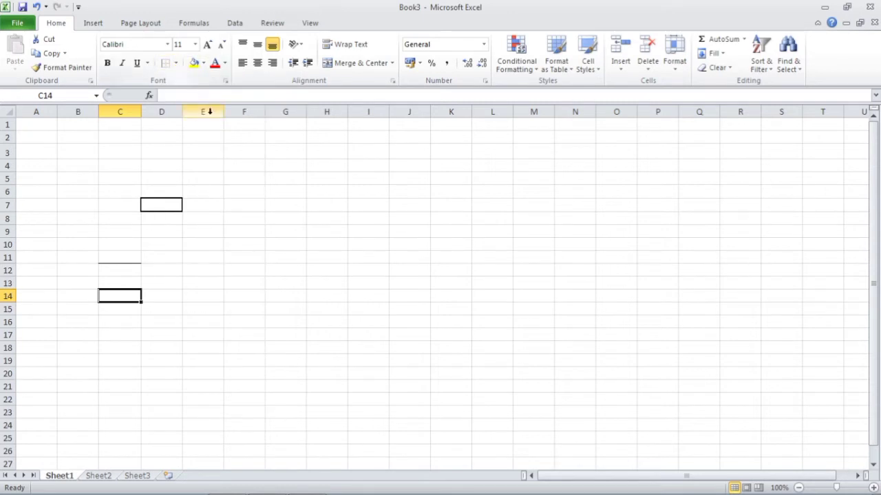
Step: Try a left border on H15, then close the border styles list unused
left_click(327, 310)
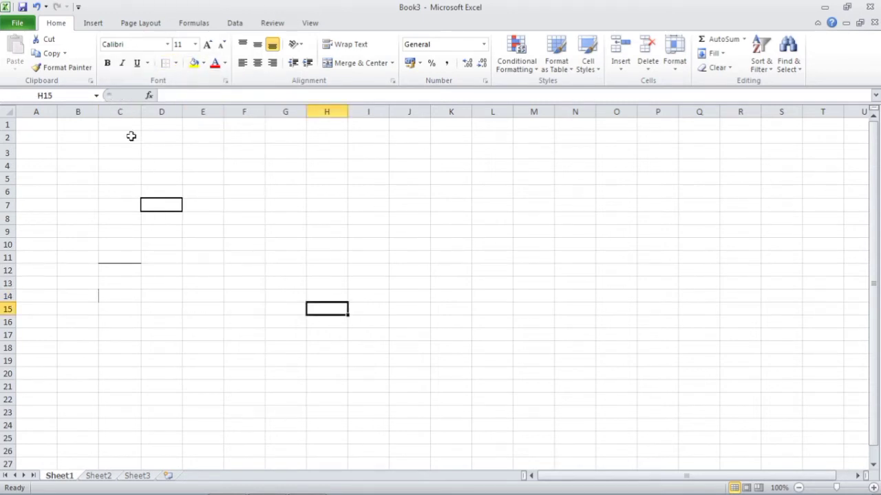
left_click(175, 64)
left_click(198, 121)
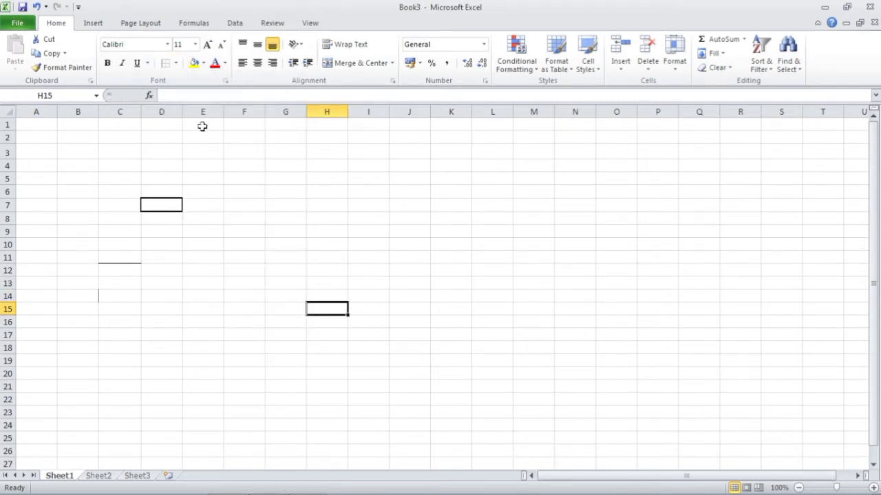
left_click(175, 63)
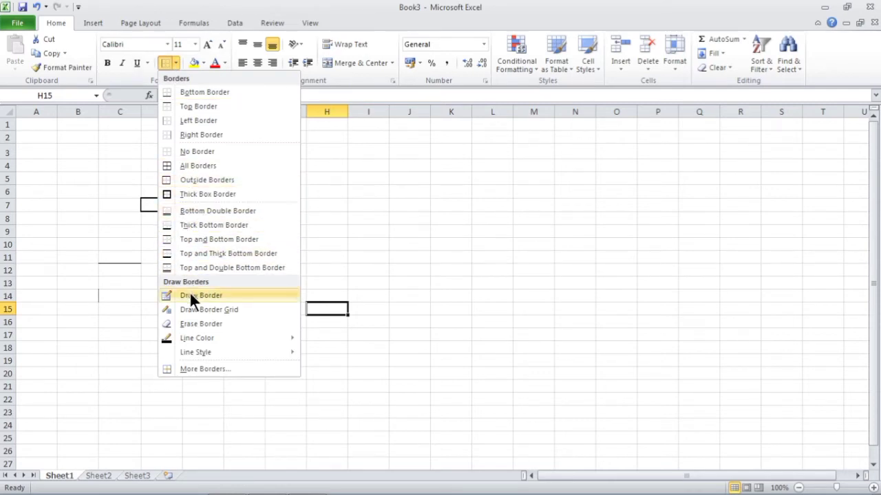
left_click(170, 384)
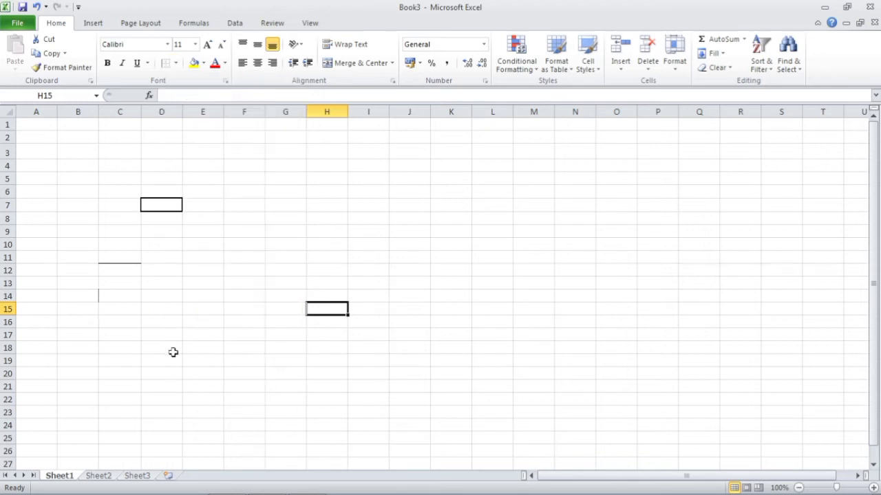
Step: Undo the trial borders and the column C narrowing, then select B2
key("ctrl+z")
key("ctrl+z")
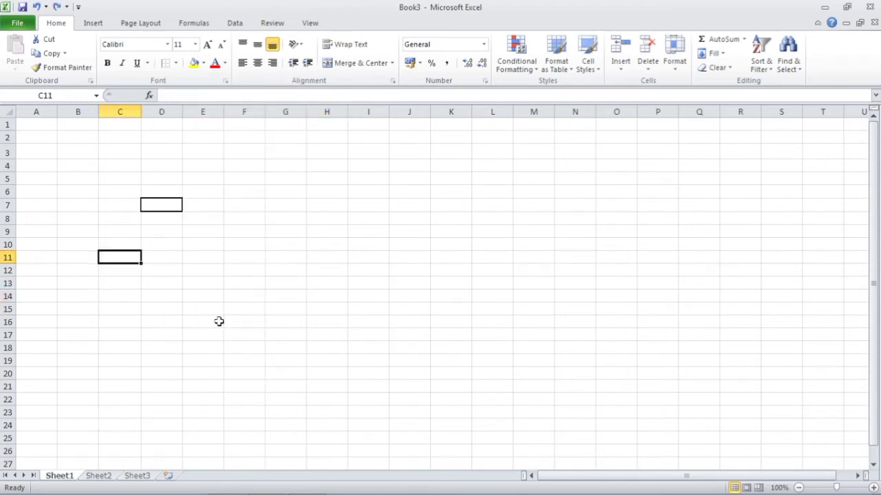
key("ctrl+z")
key("ctrl+z")
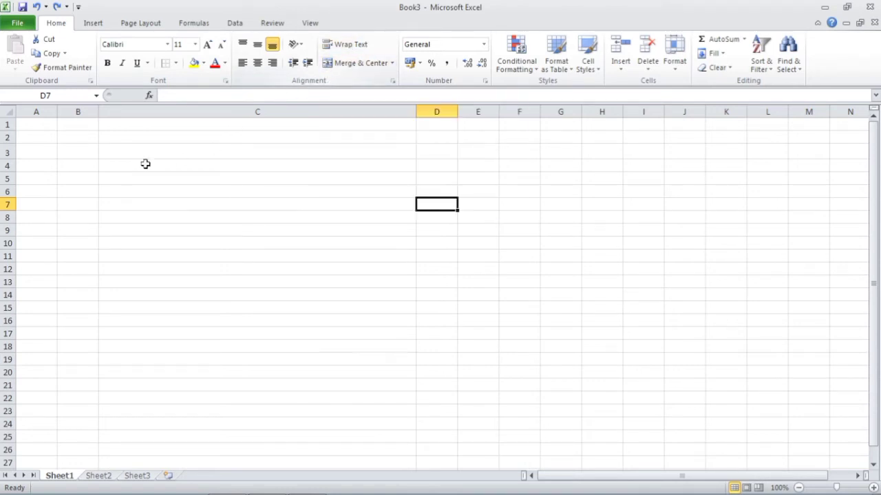
left_click(134, 138)
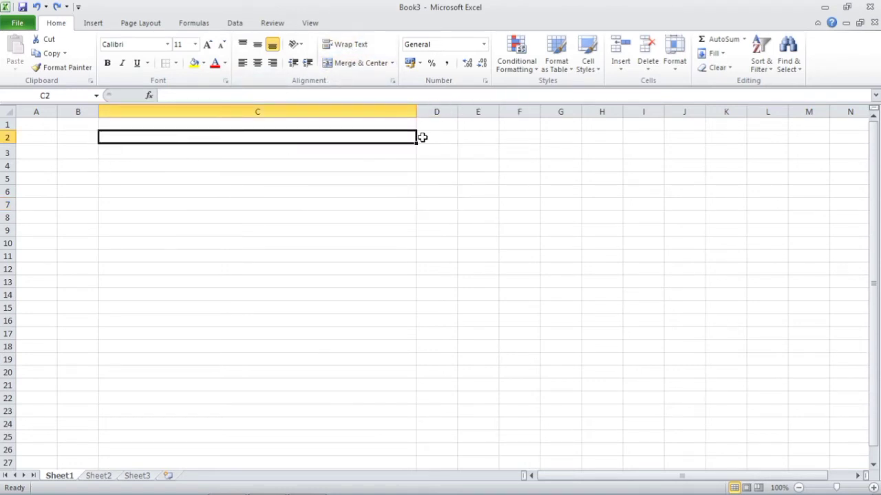
left_click(75, 143)
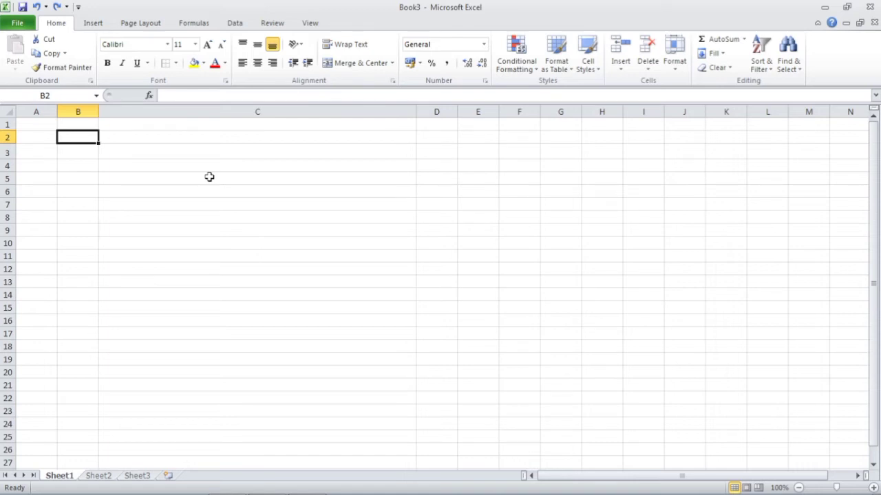
Step: Enter 'manikpur kunda pratapgarh' in cell B2, correcting typos along the way
type("Bro")
key("BackSpace")
key("BackSpace")
key("BackSpace")
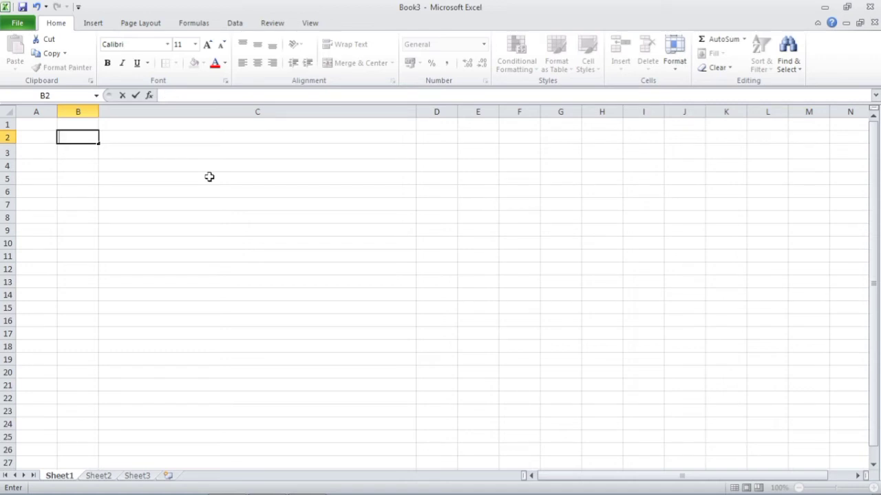
type("m")
type("aniko")
key("BackSpace")
type("pur")
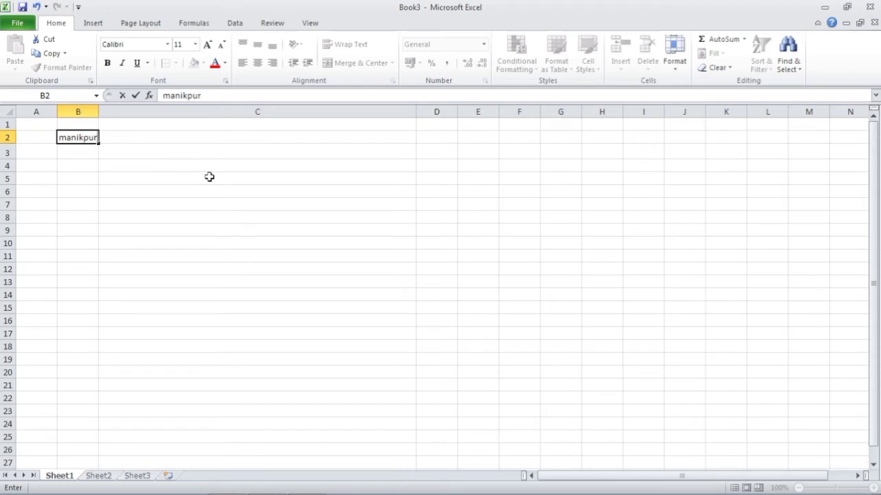
type(" kunda pra")
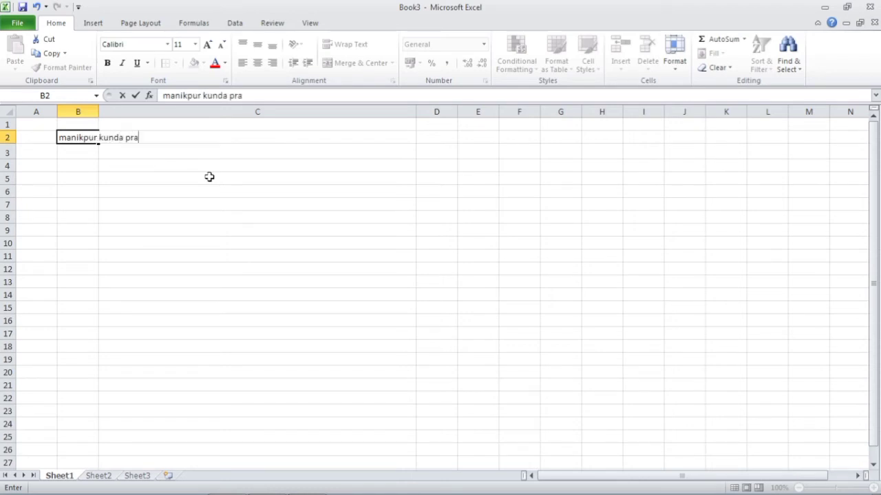
type("tyap")
key("BackSpace")
key("BackSpace")
key("BackSpace")
type("apgarh")
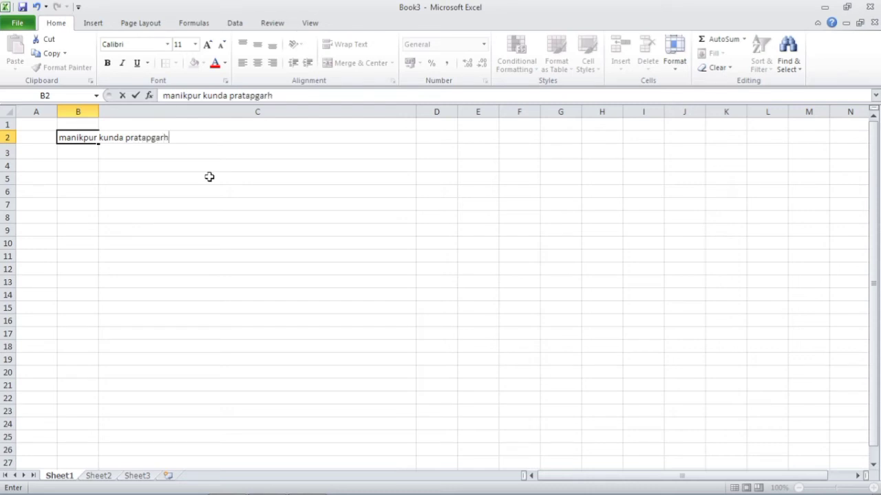
key("Return")
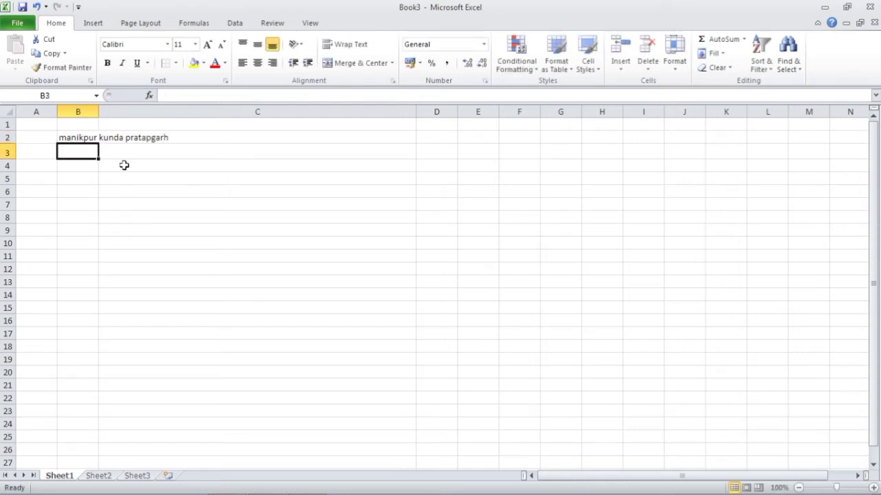
Step: Check B2's contents and enter 'pratapgahrh' in cell C2
left_click(114, 152)
left_click(93, 138)
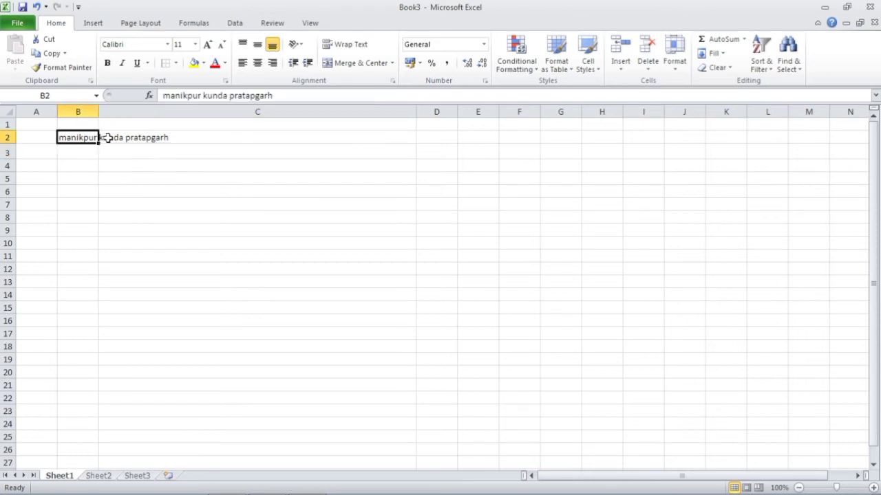
left_click(141, 142)
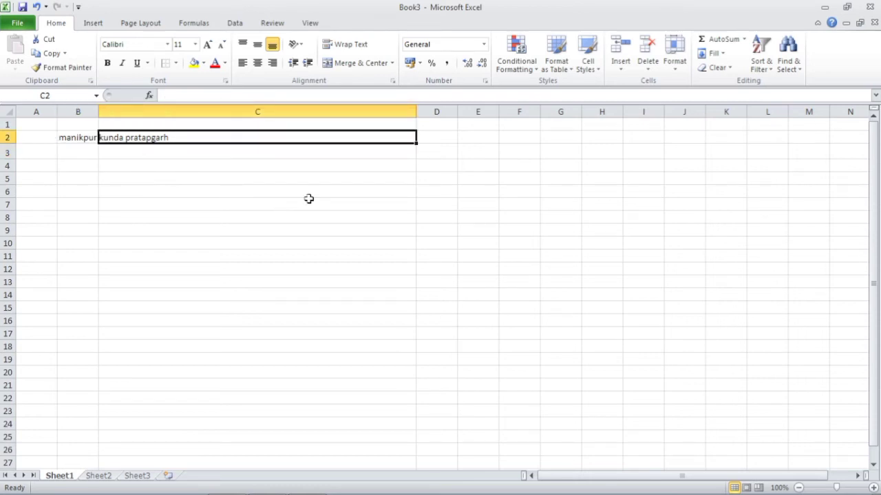
type("pratap")
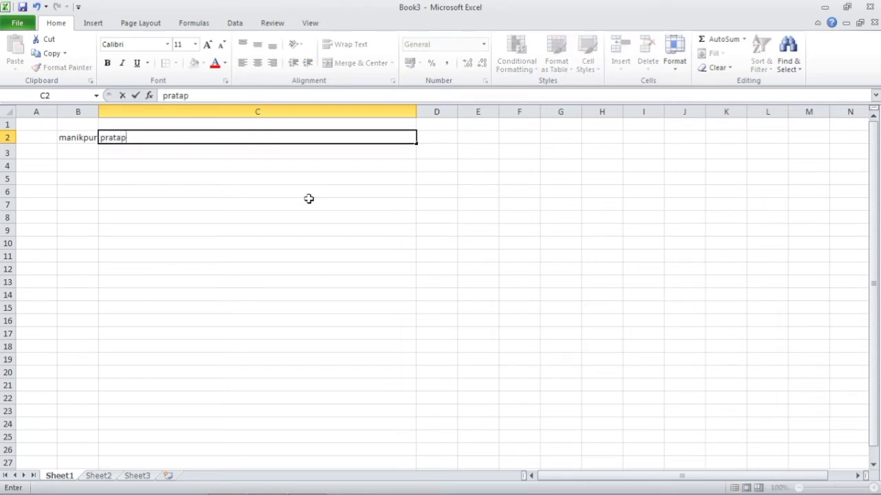
type("gahrh")
key("Return")
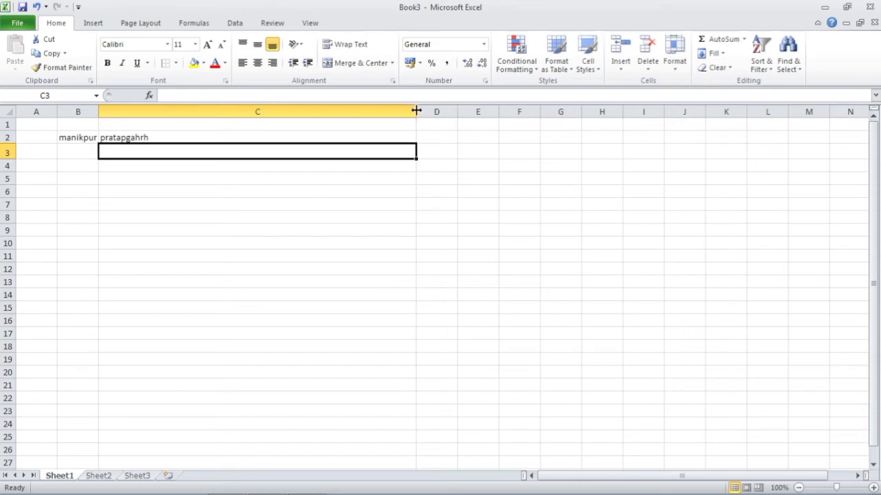
Step: Narrow column C, turn on Wrap Text for B2, and widen column B to show two lines
left_click_drag(416, 111, 135, 146)
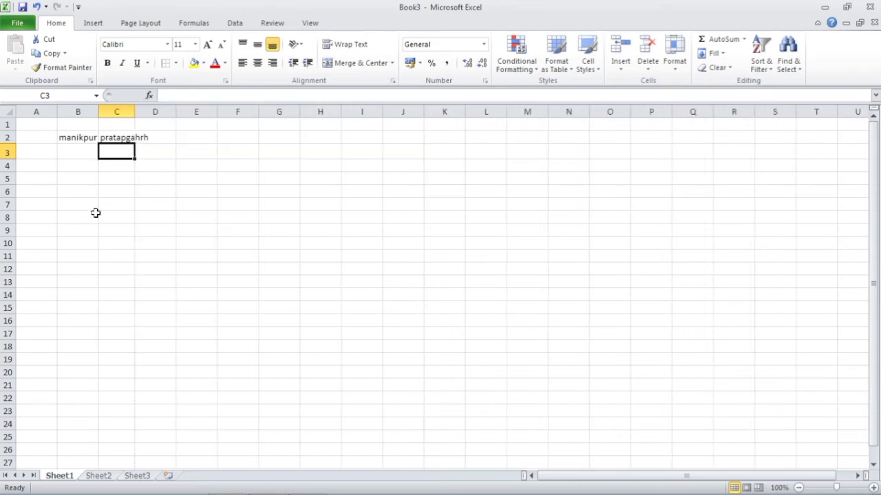
left_click(81, 204)
left_click(78, 141)
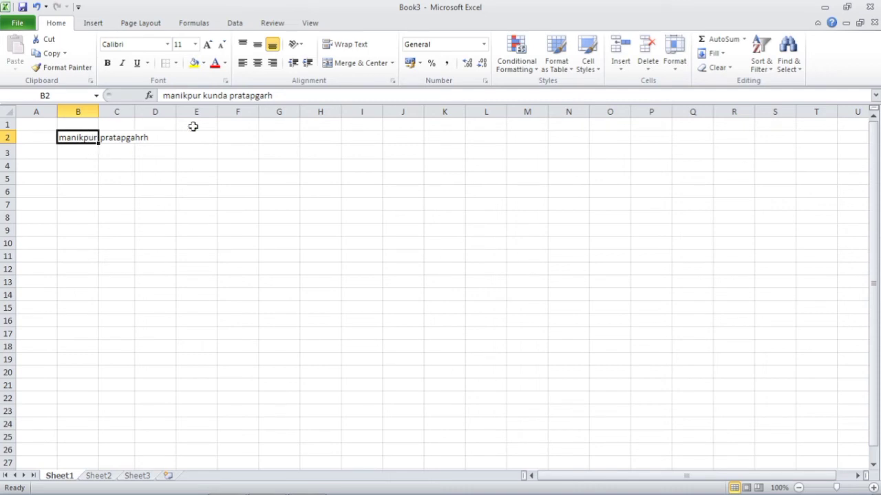
left_click(355, 44)
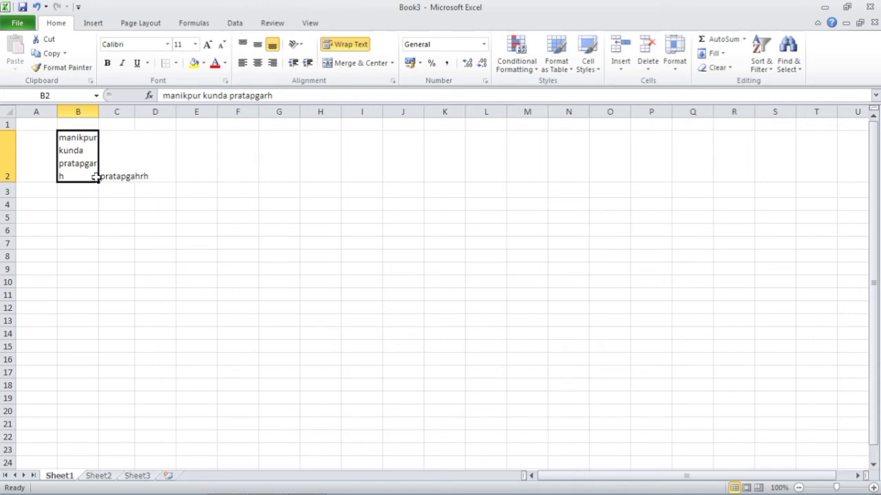
left_click_drag(98, 112, 143, 111)
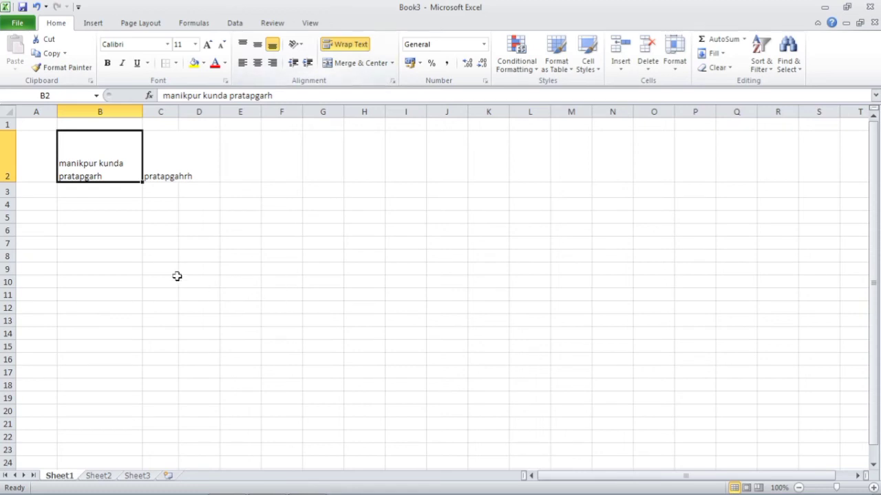
left_click(122, 244)
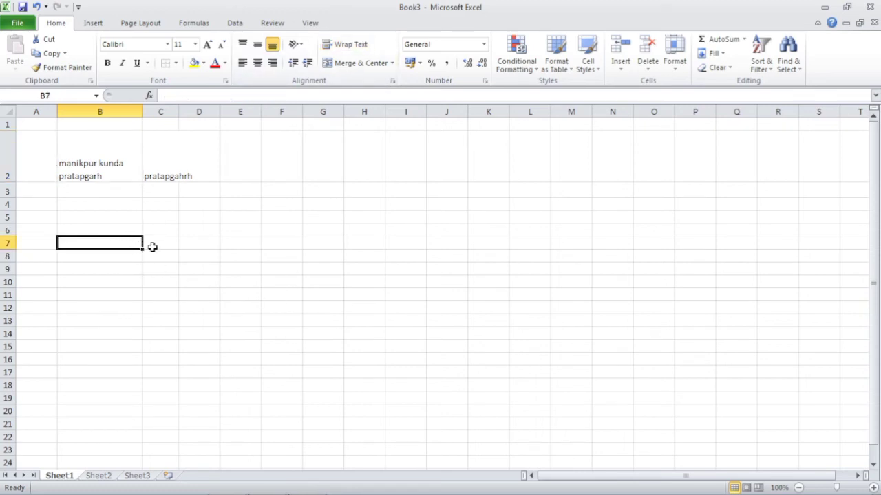
Step: Merge and center the range B9:G11 into one cell
left_click_drag(155, 253, 323, 243)
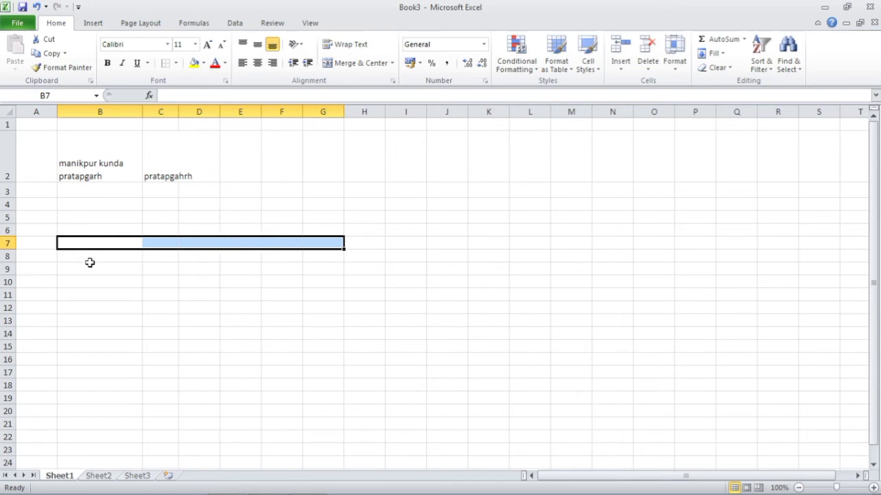
left_click_drag(90, 269, 306, 297)
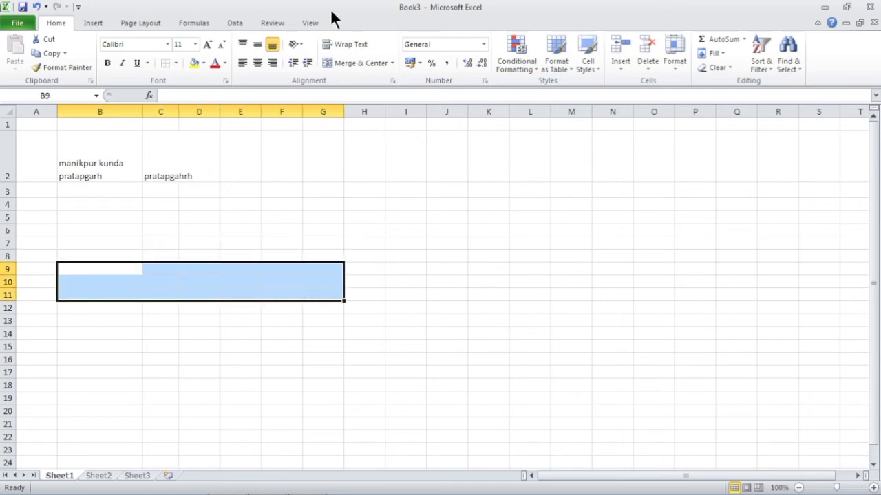
left_click(359, 64)
Step: Apply thin borders around the merged B9:G11 block
left_click(172, 332)
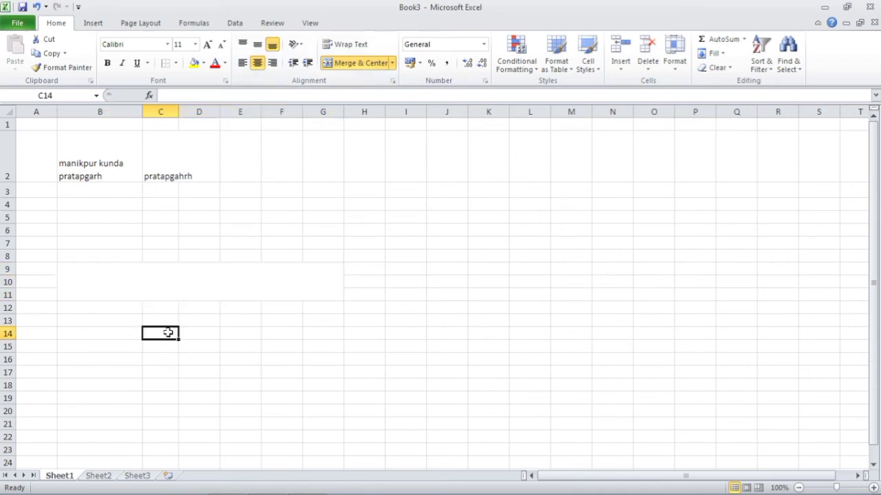
left_click(101, 275)
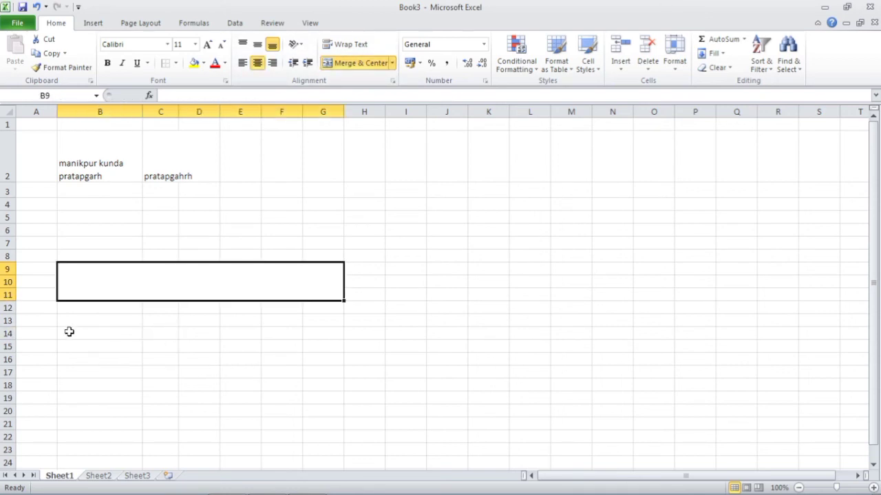
left_click(176, 62)
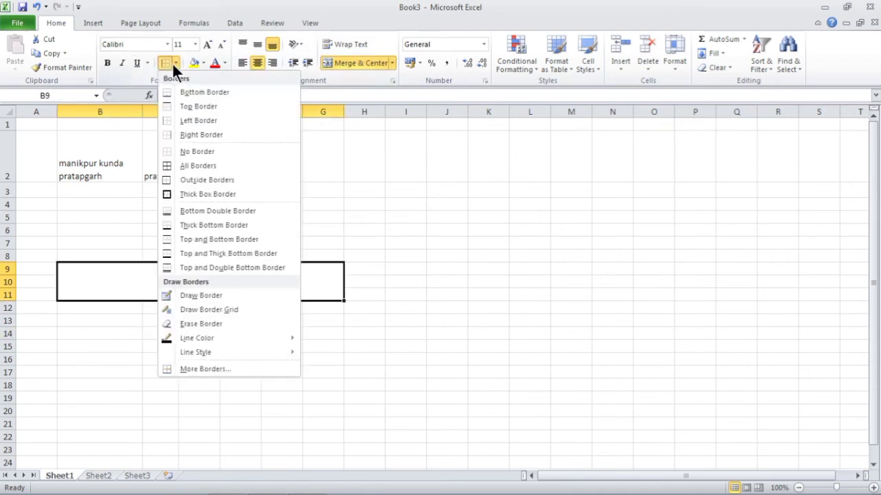
left_click(185, 168)
left_click(121, 308)
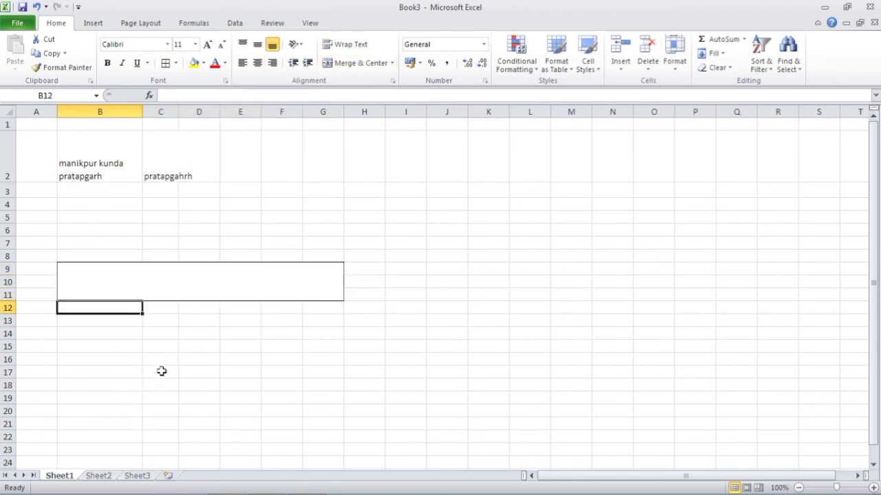
Step: Apply All Borders to every cell of I3:M9, then select I3:M4
left_click_drag(396, 194, 578, 272)
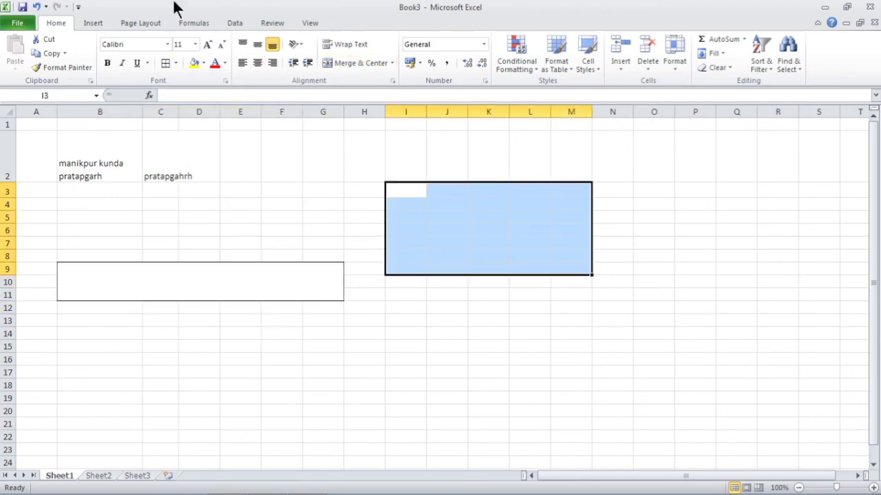
left_click(175, 63)
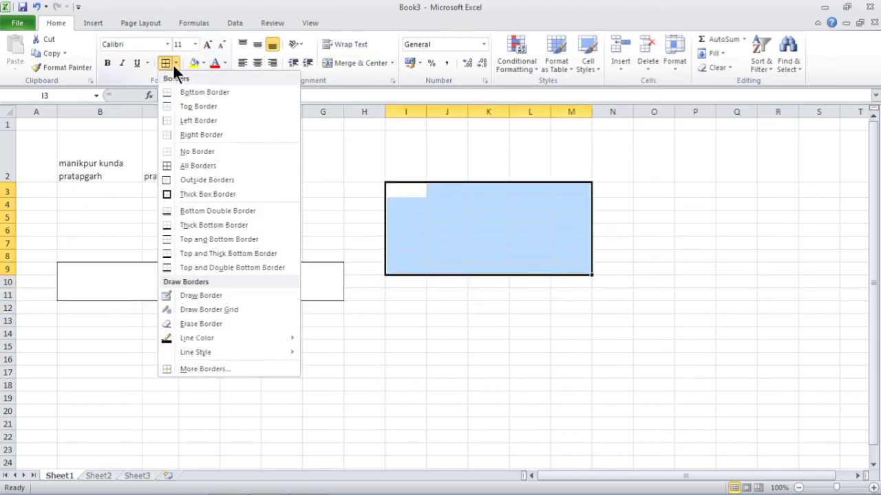
left_click(166, 62)
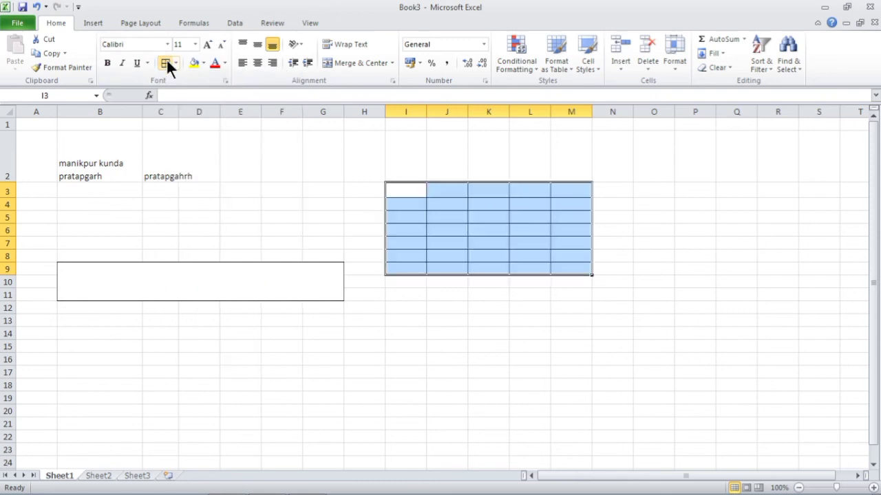
left_click(454, 322)
mouse_move(408, 191)
left_mouse_down()
mouse_move(481, 207)
mouse_move(573, 205)
left_mouse_up()
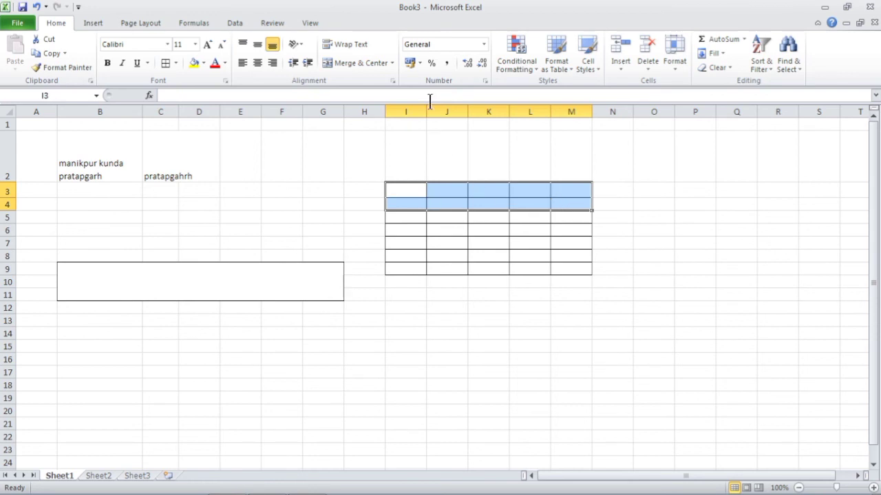
Step: Merge I3:M4 into one header cell and Merge Across rows 5–9 over columns I–M
left_click(370, 61)
mouse_move(408, 191)
left_mouse_down()
mouse_move(556, 228)
mouse_move(560, 241)
left_mouse_up()
left_click(392, 63)
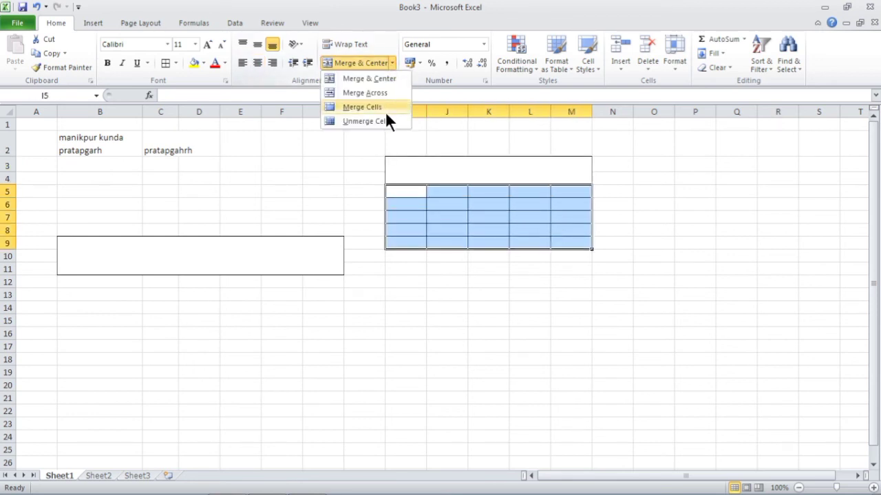
left_click(372, 92)
left_click(469, 235)
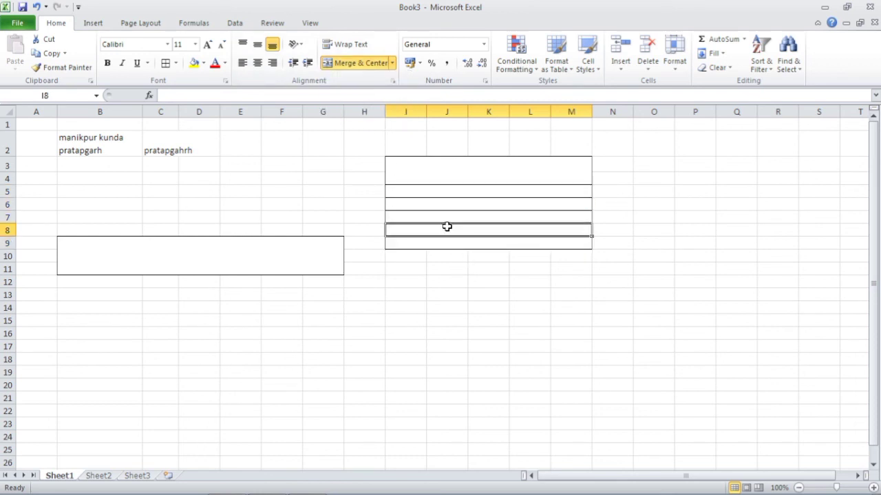
left_click(439, 187)
left_click(450, 174)
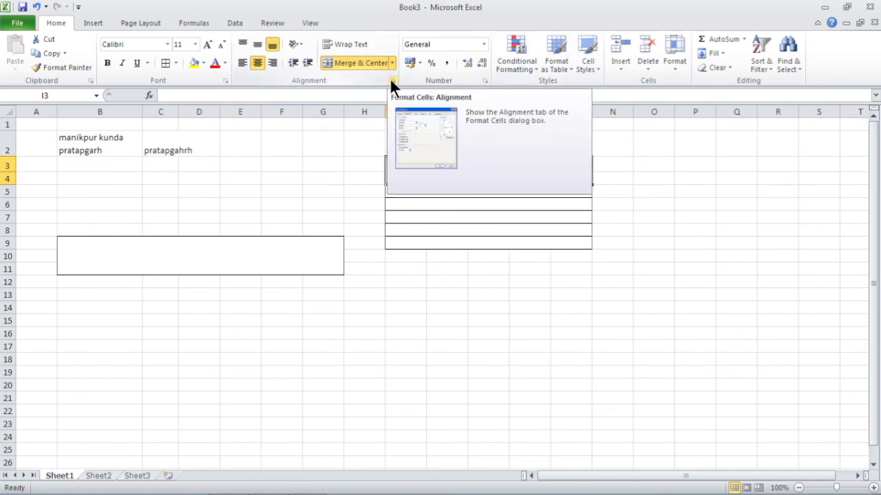
left_click(324, 485)
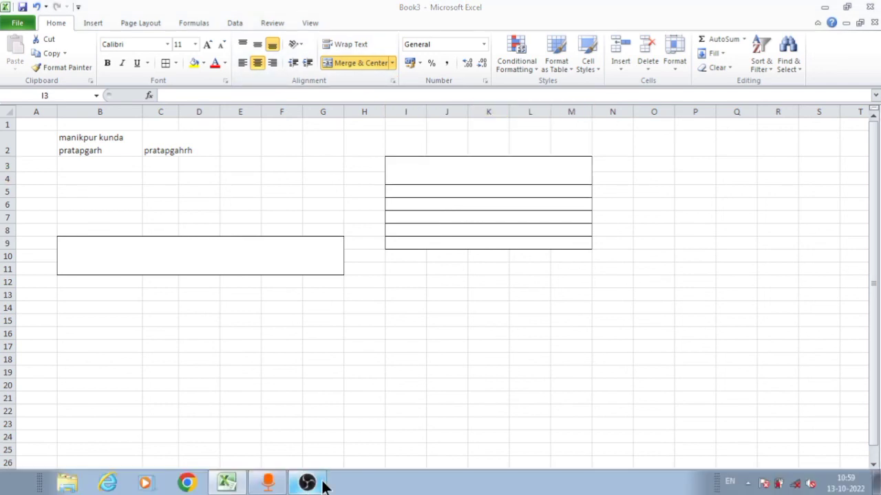